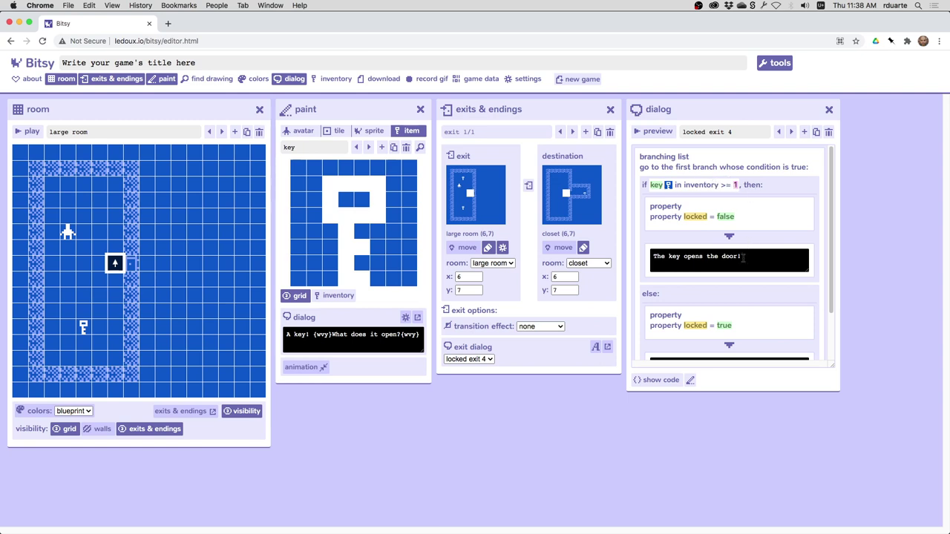
- Change the locked exit's first-branch key count from 1 to 2
scroll(744, 264, "down", 1)
scroll(744, 264, "down", 2)
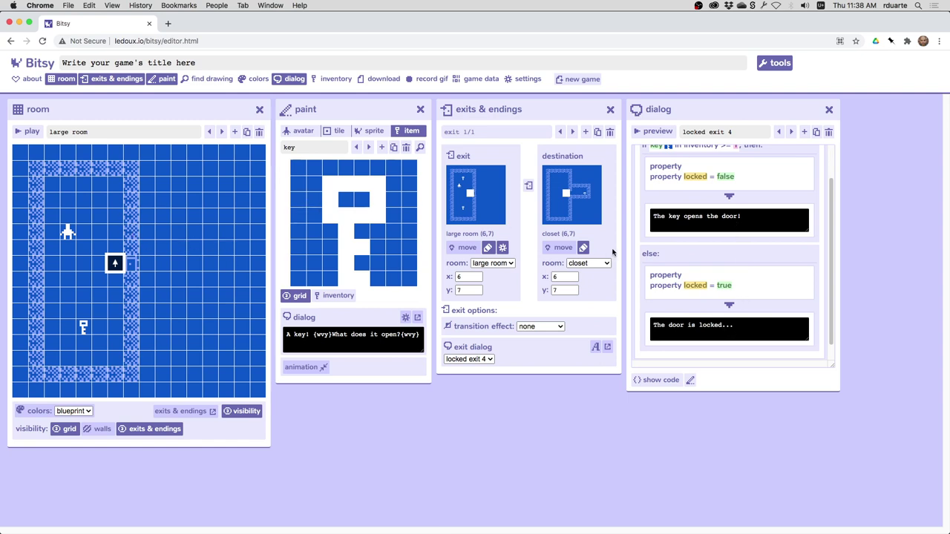
scroll(660, 245, "up", 3)
left_click(734, 185)
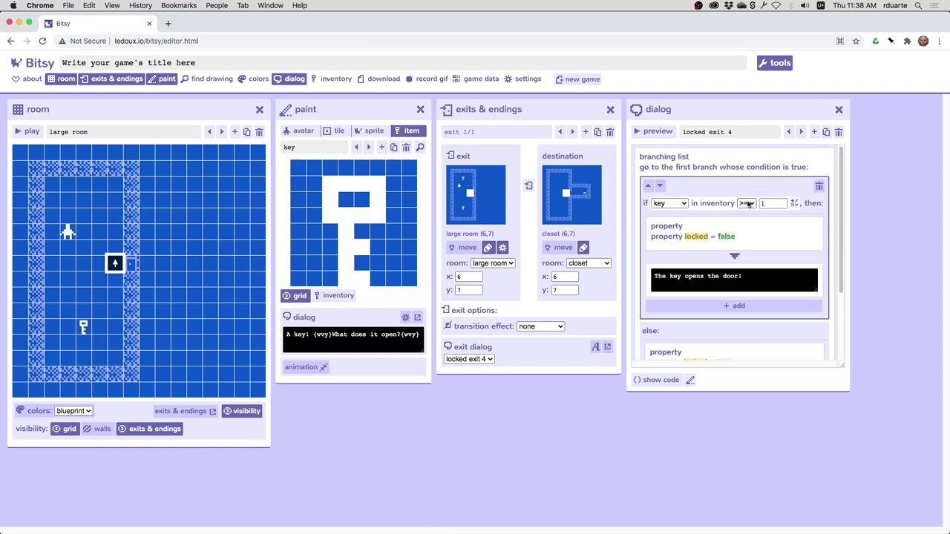
double_click(764, 203)
type("2")
left_click(721, 288)
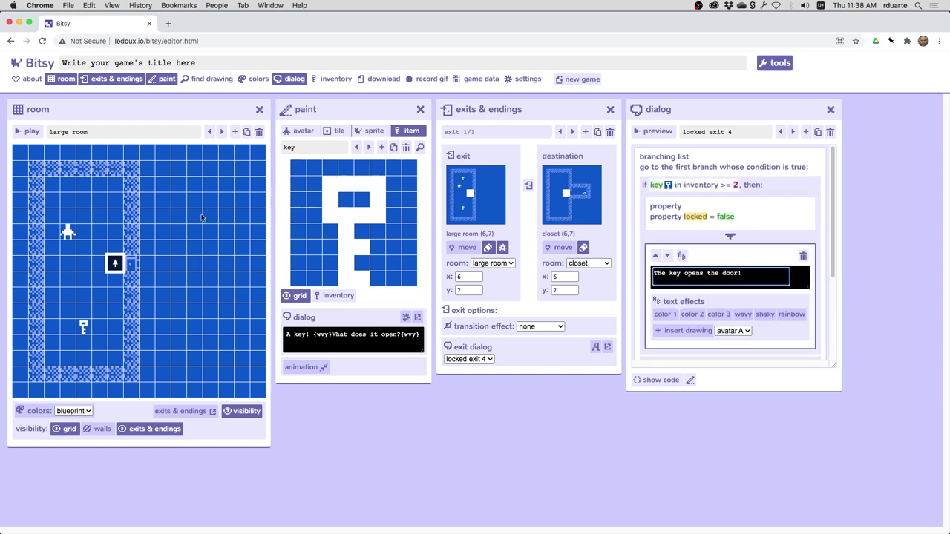
- Playtest the room, walking the avatar to the locked door and collecting the keys
left_click(31, 132)
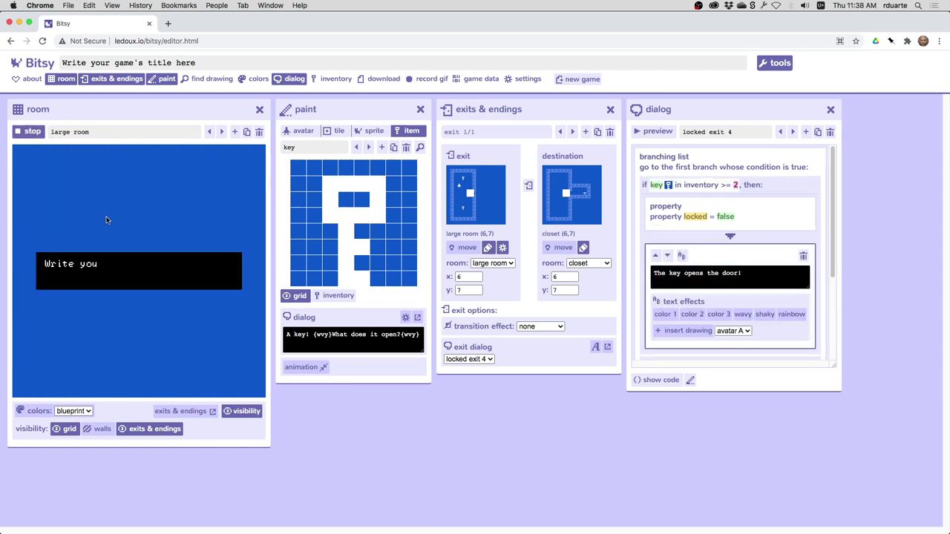
key("Down")
key("Down")
key("Right")
key("Right")
key("Down")
key("Down")
key("Down")
key("Left")
key("Down")
key("Down")
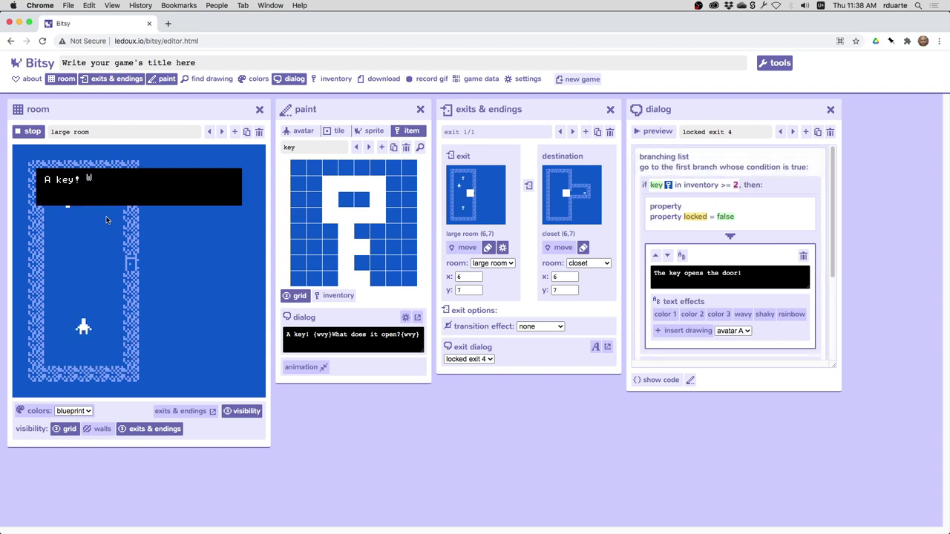
key("Up")
key("Up")
key("Up")
key("Up")
key("Up")
key("Right")
key("Right")
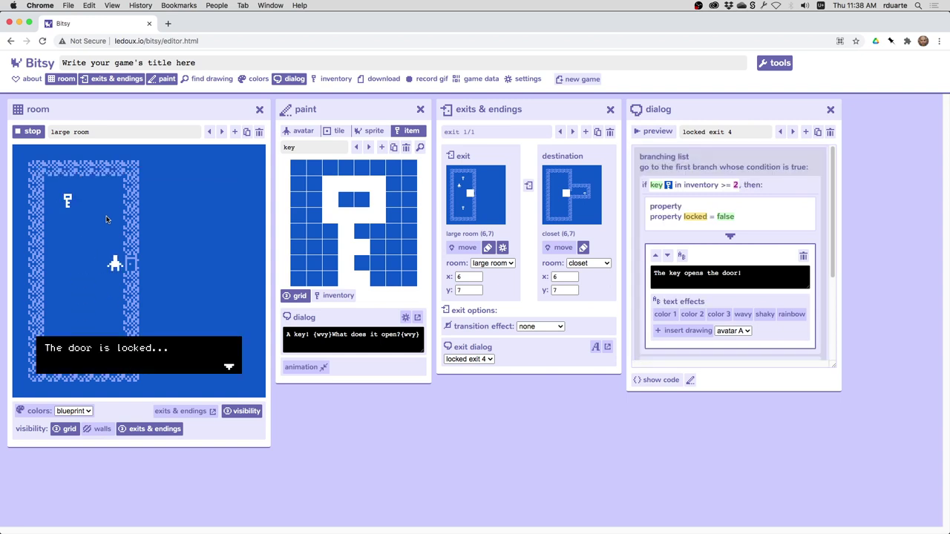
key("Left")
key("Left")
key("Left")
key("Up")
key("Up")
key("Left")
key("Down")
key("Down")
key("Down")
key("Right")
key("Right")
key("Right")
left_click(25, 135)
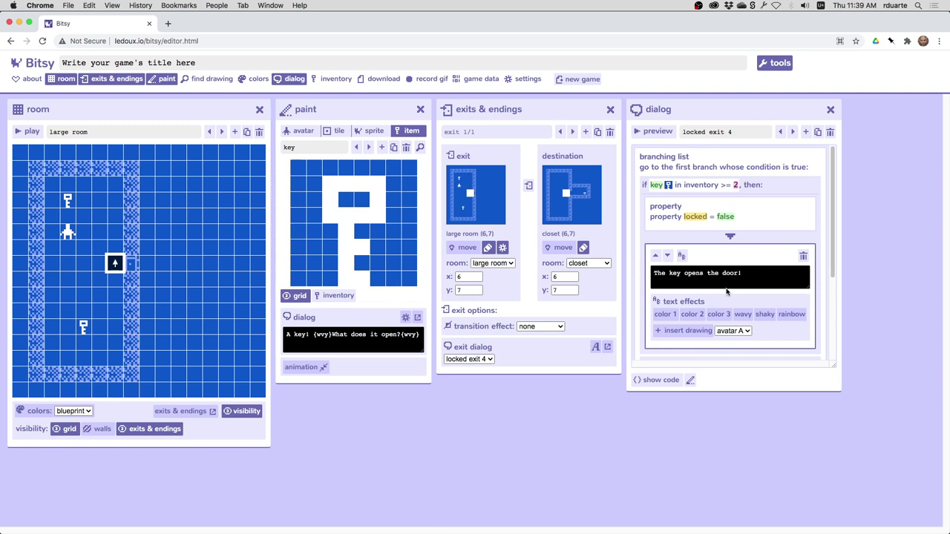
- Delete the old branching list and insert a new default branching list
left_click(776, 161)
left_click(812, 161)
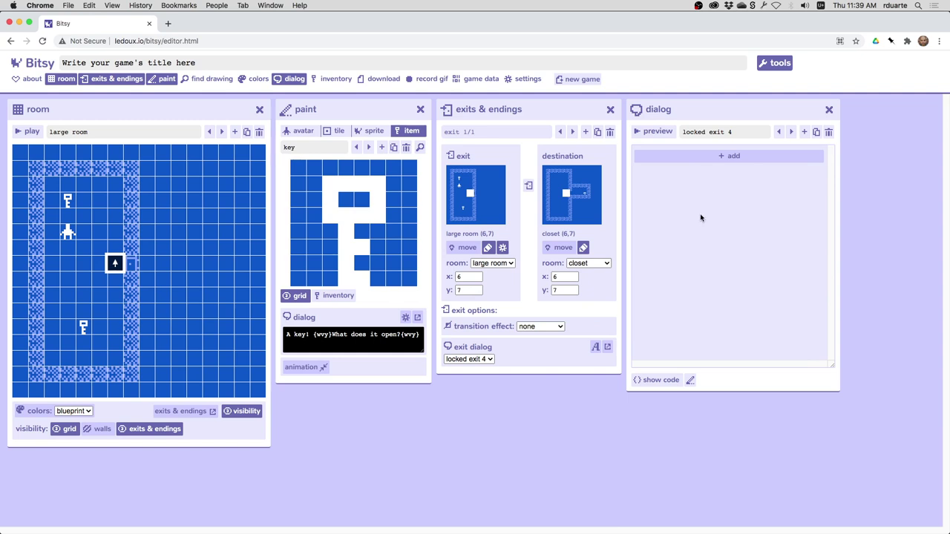
left_click(729, 157)
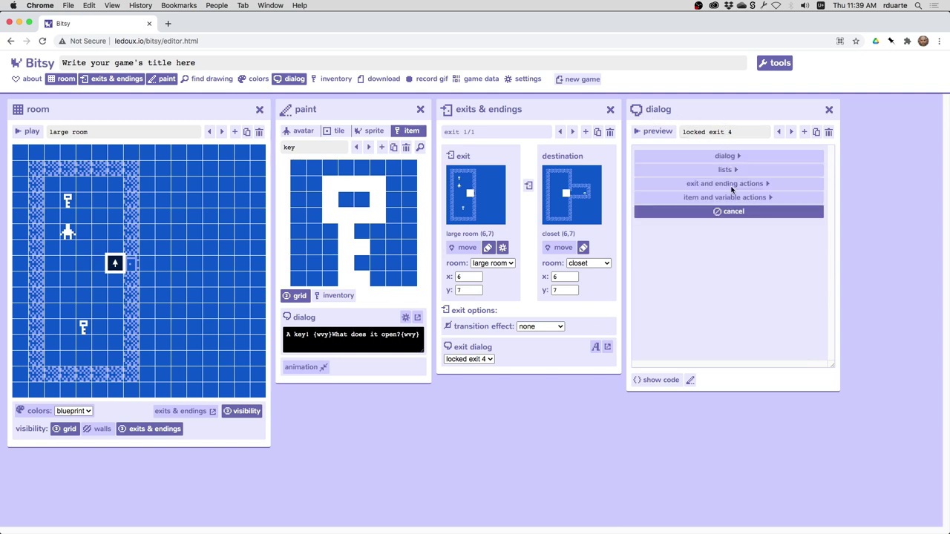
left_click(731, 169)
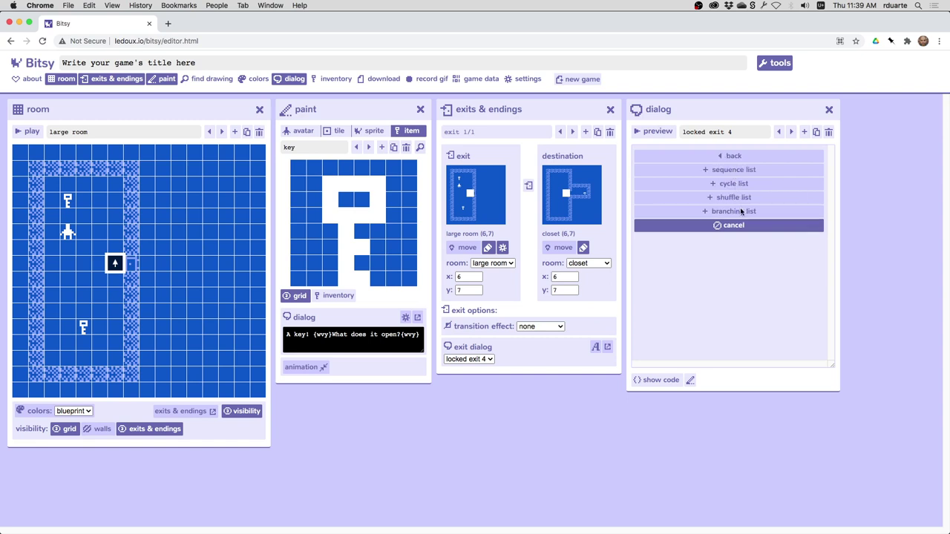
left_click(741, 211)
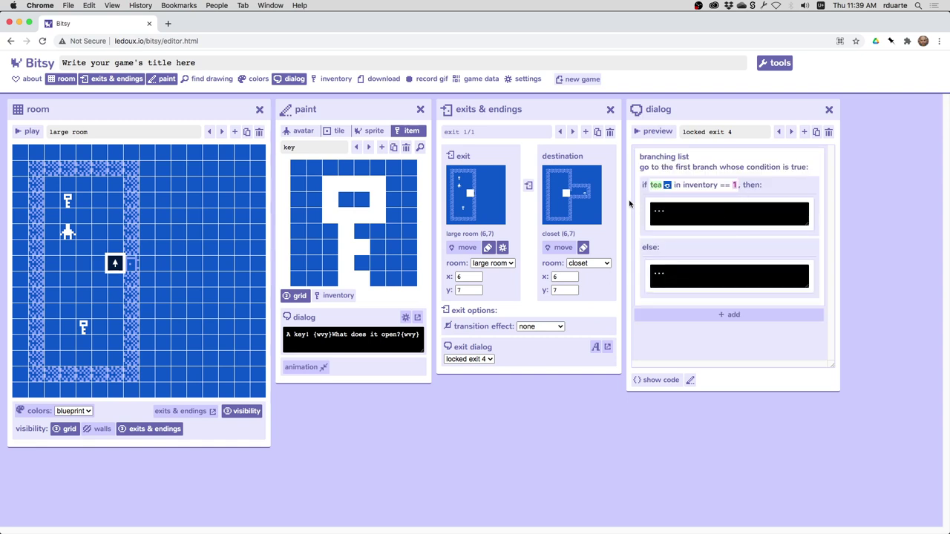
- Set the first branch's condition to check for 0 keys instead of tea
left_click(660, 187)
left_click(670, 203)
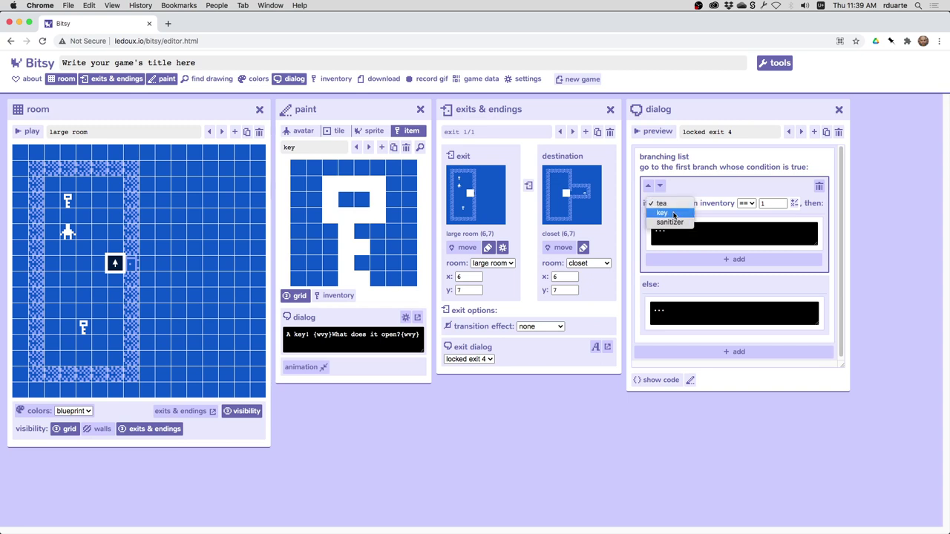
left_click(668, 213)
key("Tab")
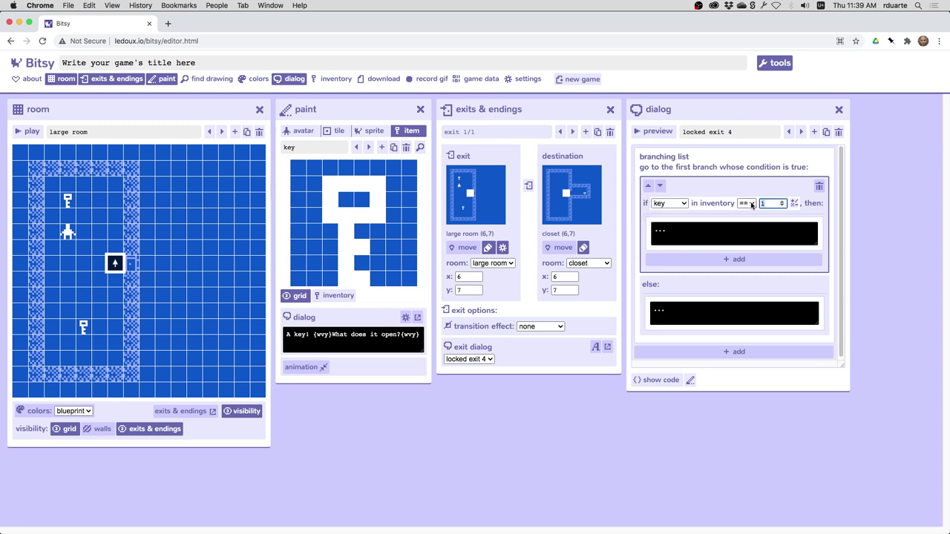
type("0")
- Replace the first branch's placeholder text with 'The door has 2 locks'
left_click(723, 225)
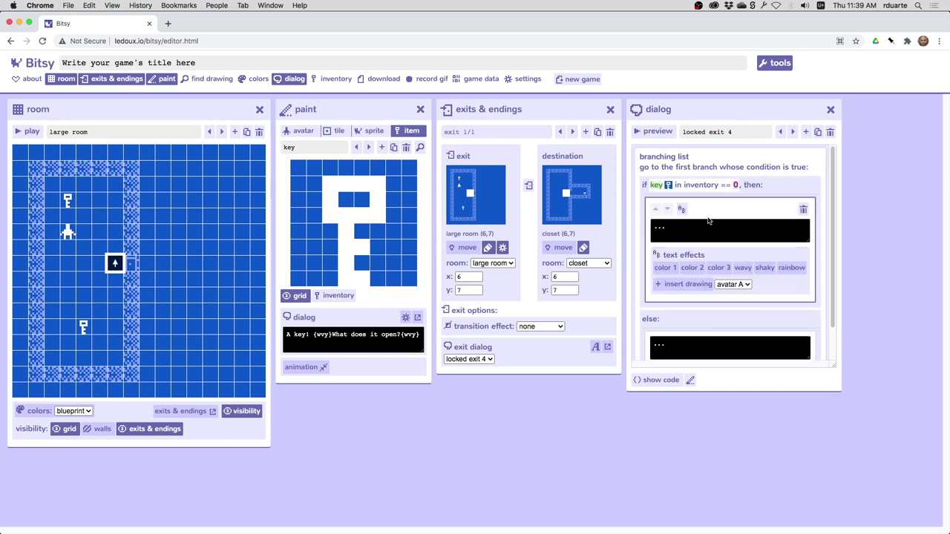
left_click_drag(693, 229, 635, 230)
type("Door")
key("BackSpace")
key("BackSpace")
key("BackSpace")
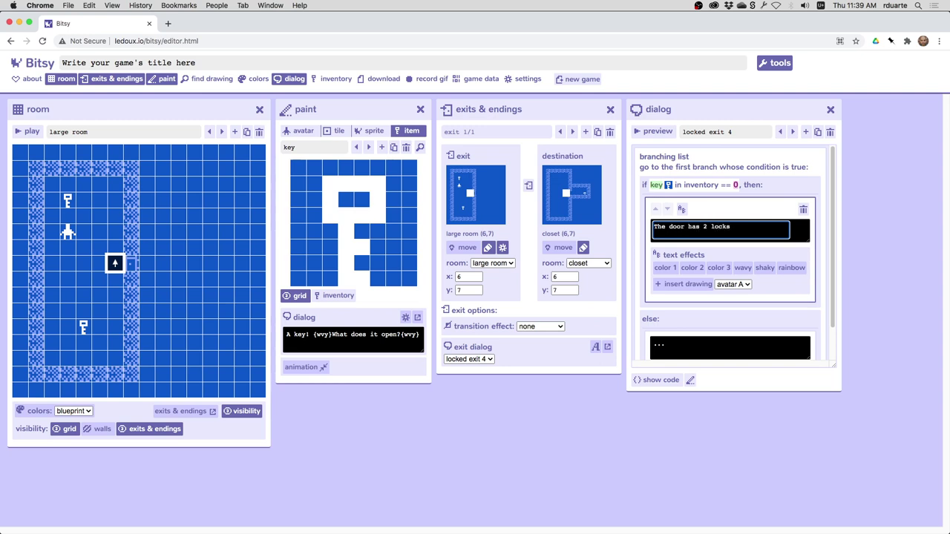
type("The")
scroll(701, 338, "down", 1)
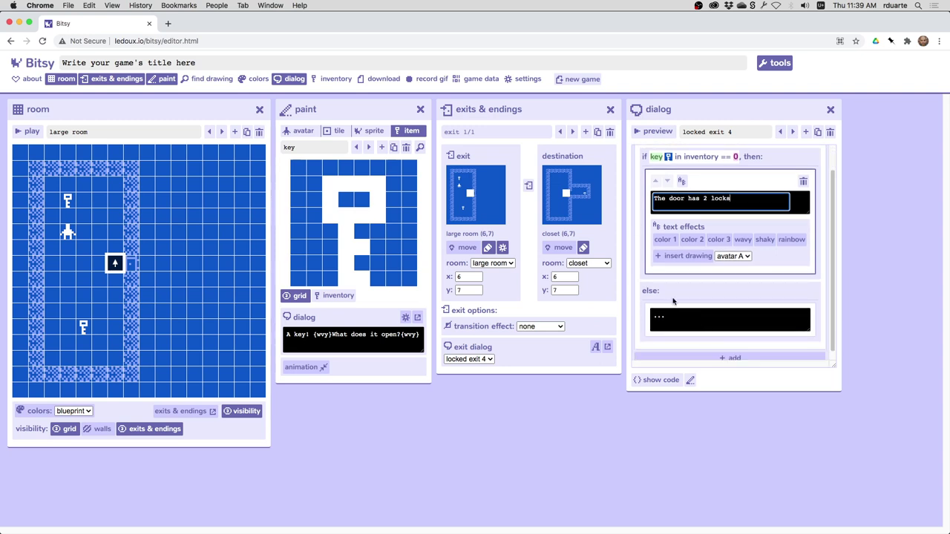
- Delete the else branch, then select the whole branching list
left_click(678, 293)
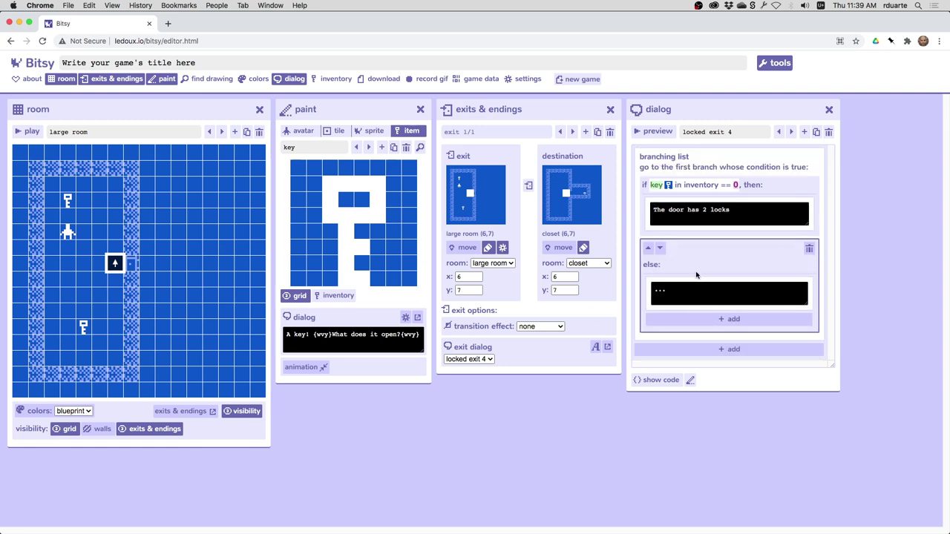
left_click(808, 249)
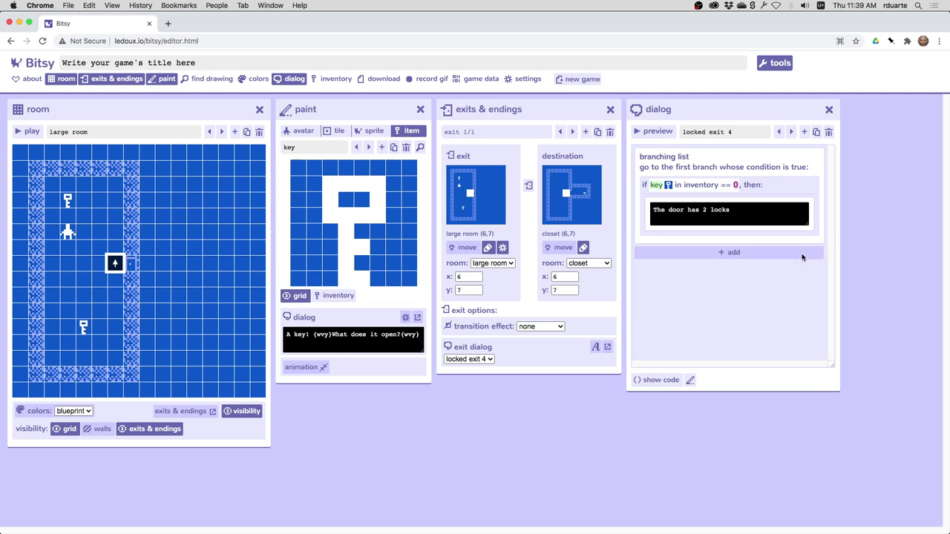
left_click(723, 238)
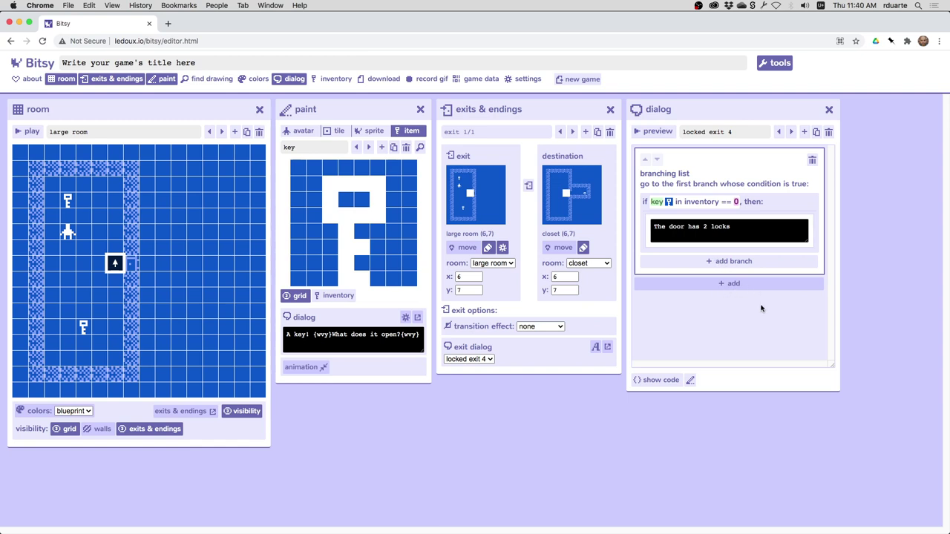
- Add an item branch that checks for key == 1
left_click(719, 263)
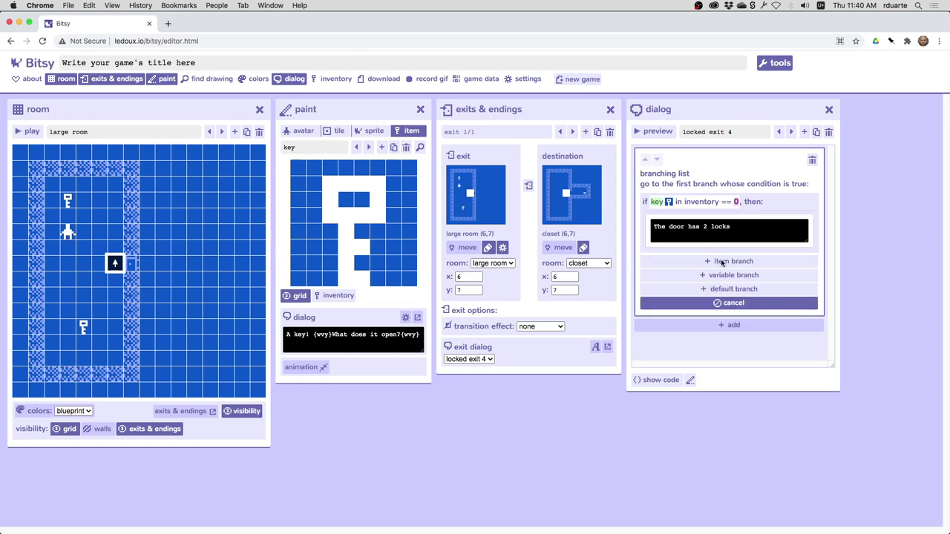
left_click(722, 263)
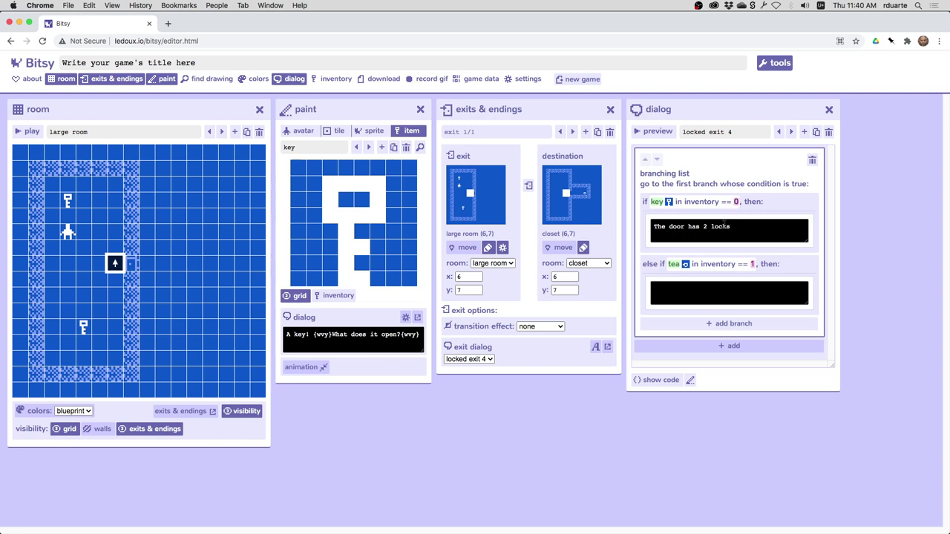
left_click(679, 265)
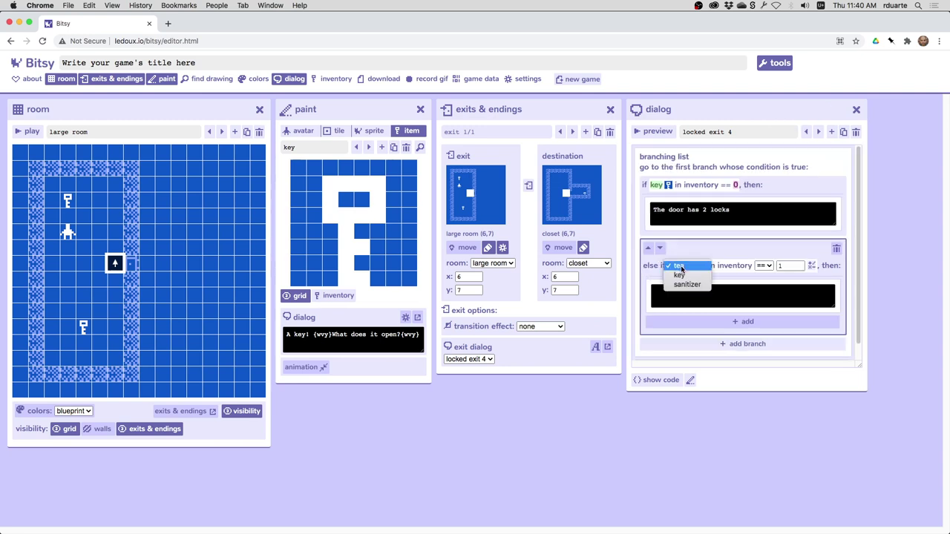
left_click(681, 275)
left_click(788, 266)
- Give the one-key branch the message 'You unlocked the first lock!'
left_click(744, 293)
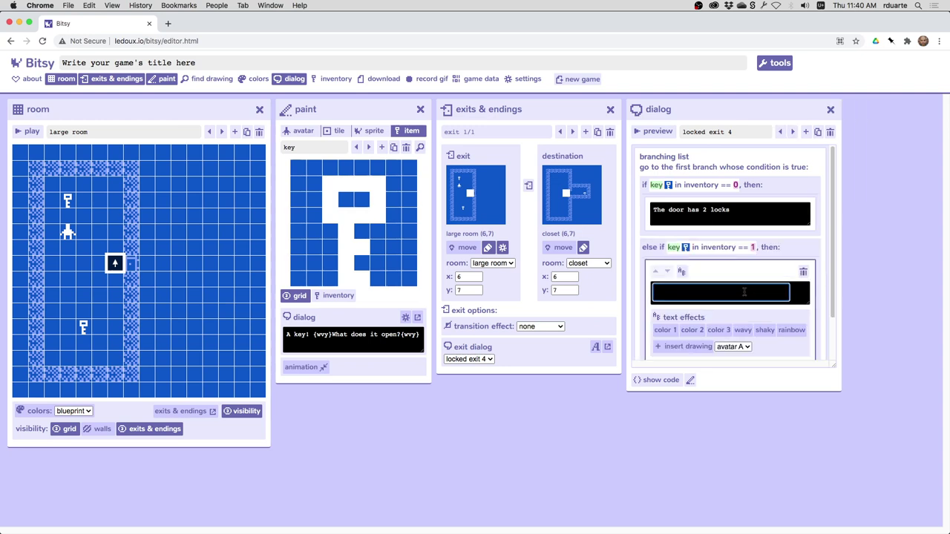
type("You unlock")
type("ed the first l")
type("ock!")
scroll(772, 273, "down", 2)
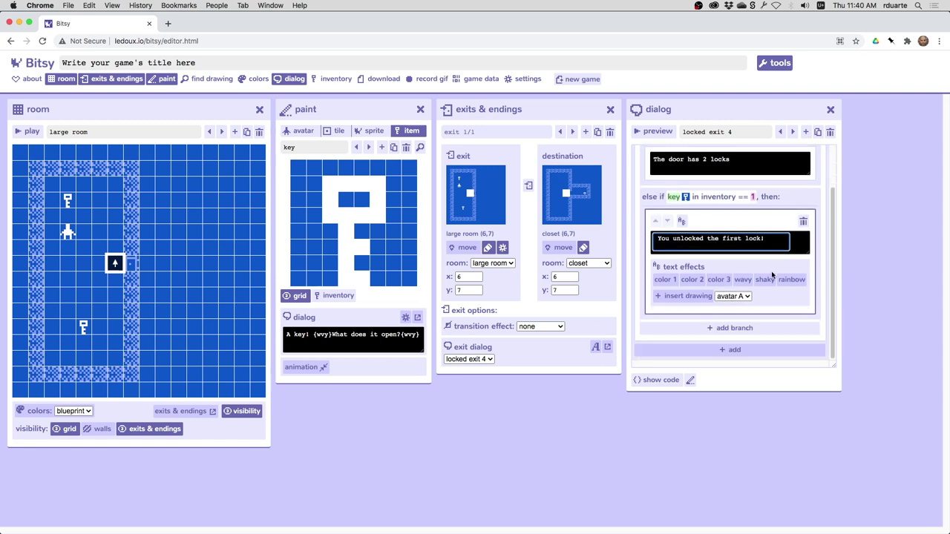
left_click(731, 331)
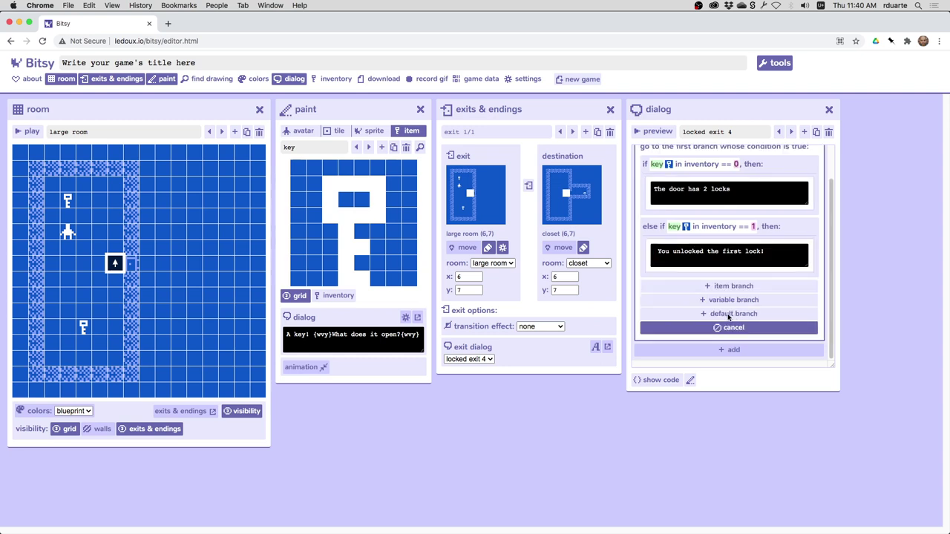
- Add a default else branch with the message 'You unlocked all the locks!'
left_click(728, 316)
scroll(734, 267, "up", 1)
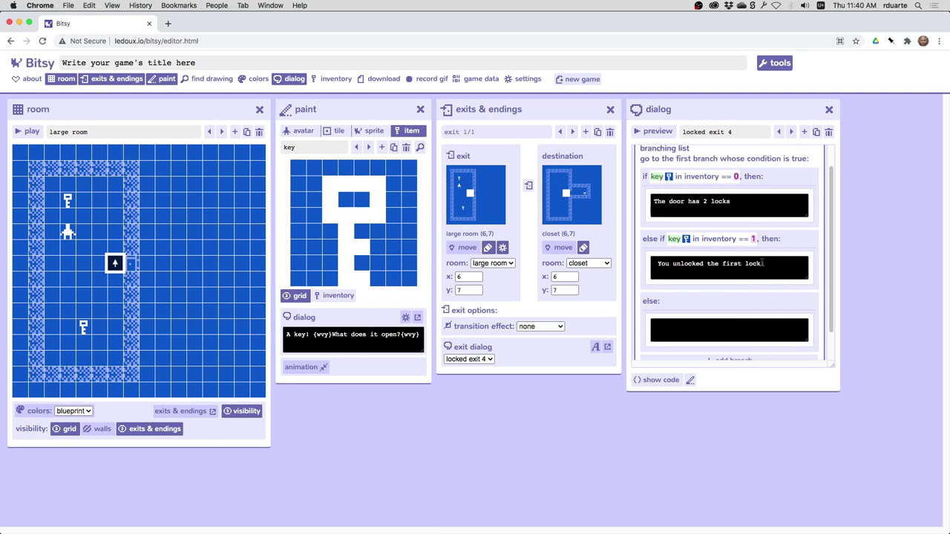
scroll(751, 307, "down", 1)
left_click(718, 314)
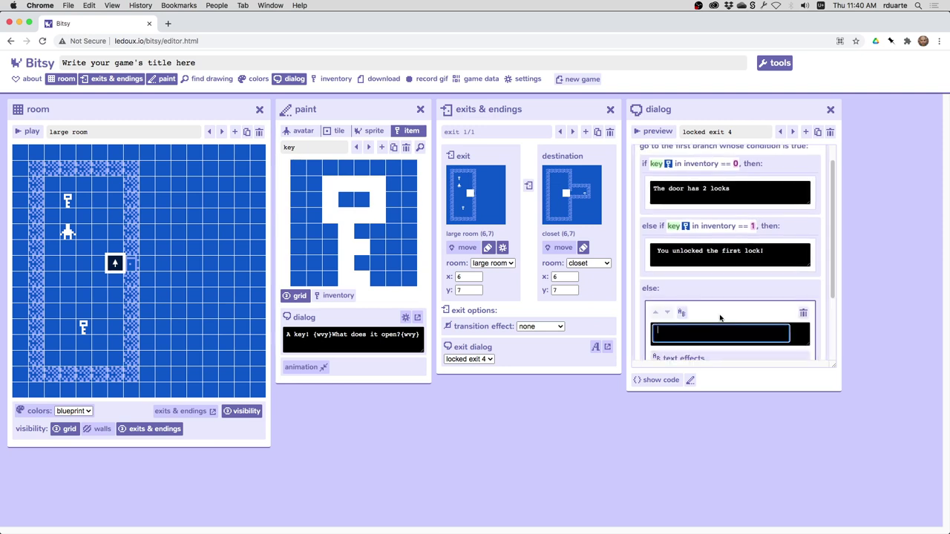
scroll(727, 315, "down", 2)
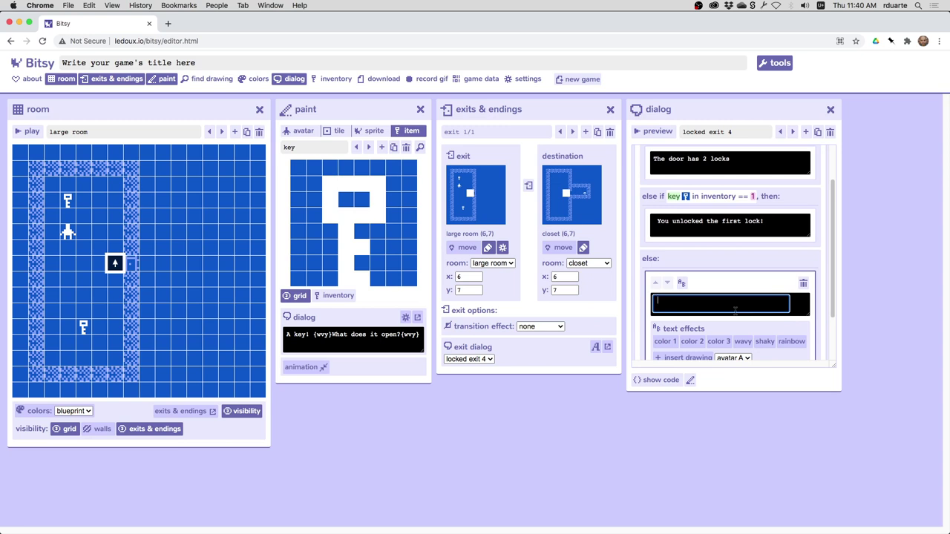
type("You un")
type("locked all the locks!")
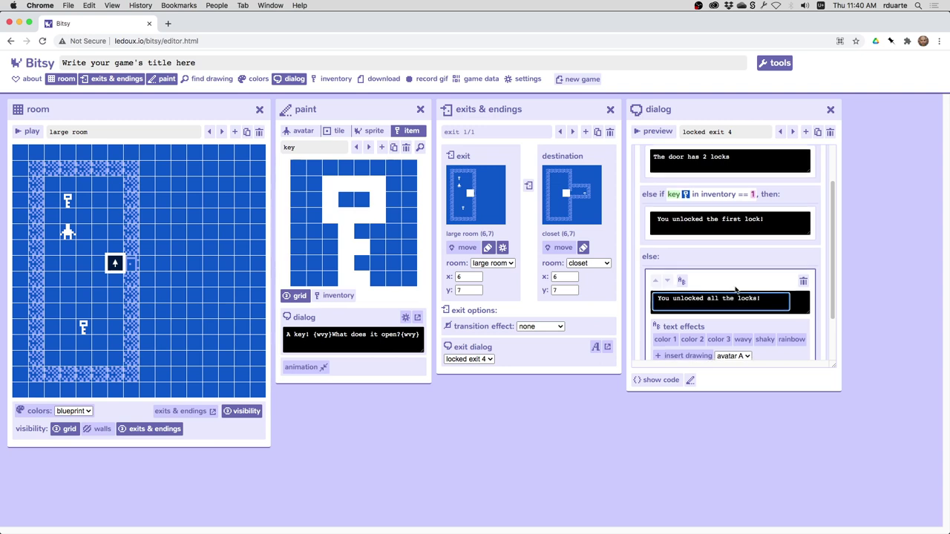
scroll(735, 287, "down", 2)
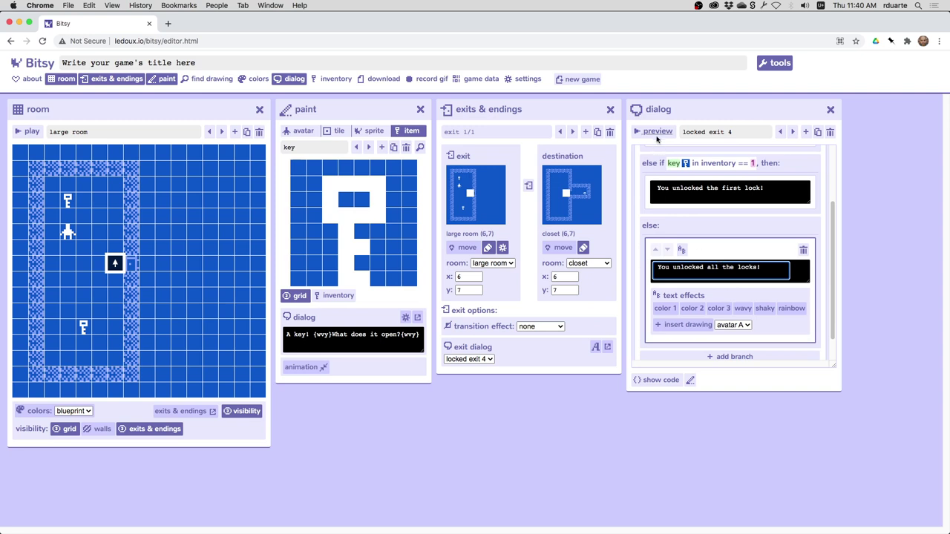
- Playtest walking into the door, see the two-locks message, enter the closet, then stop
left_click(28, 132)
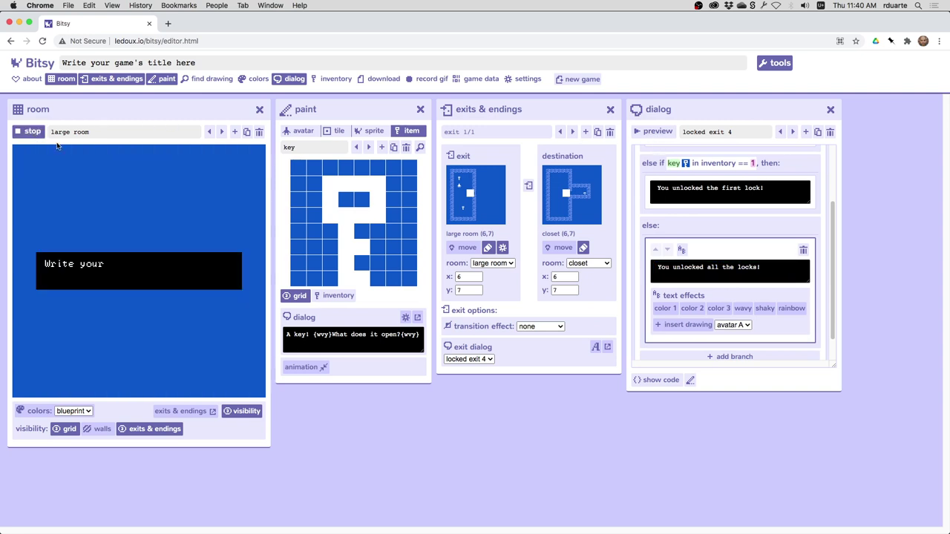
key("Right")
key("Right")
key("Right")
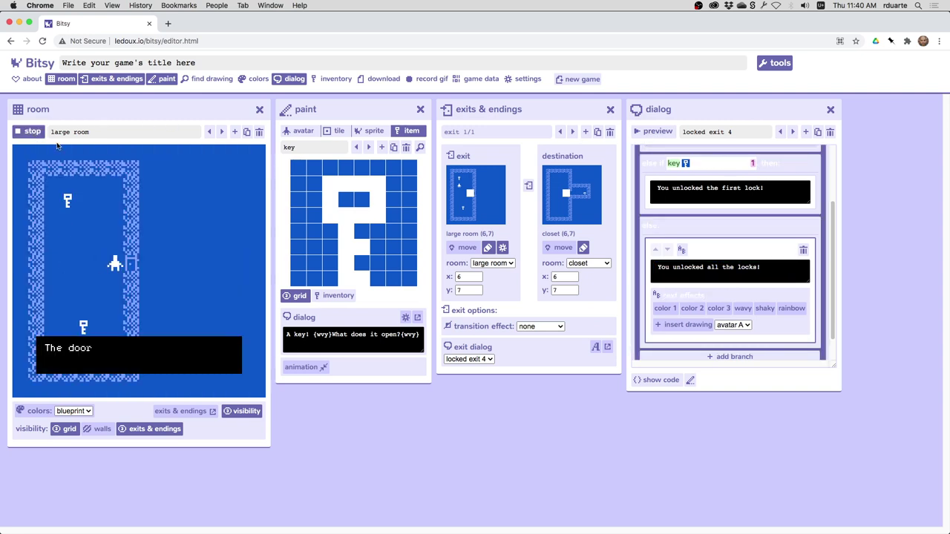
key("Right")
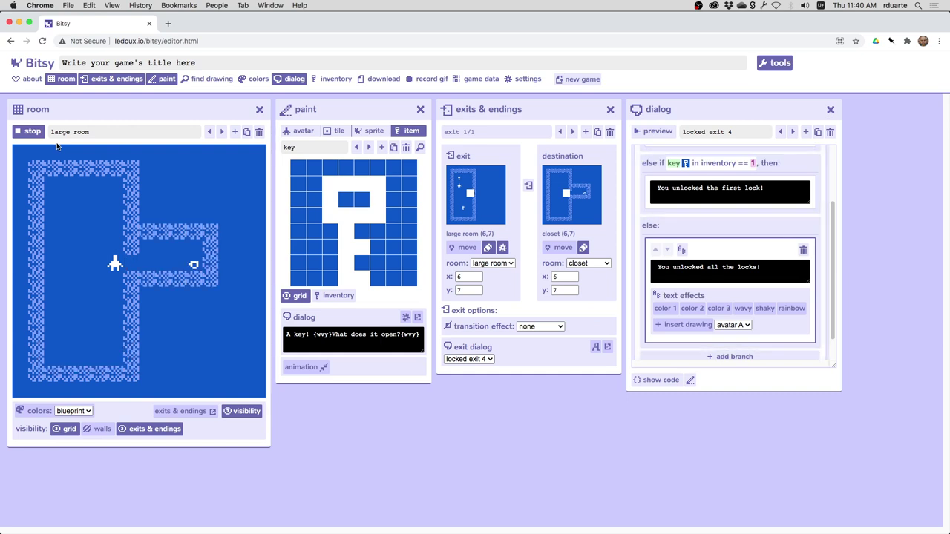
key("Right")
key("Right")
left_click(33, 131)
scroll(742, 245, "up", 3)
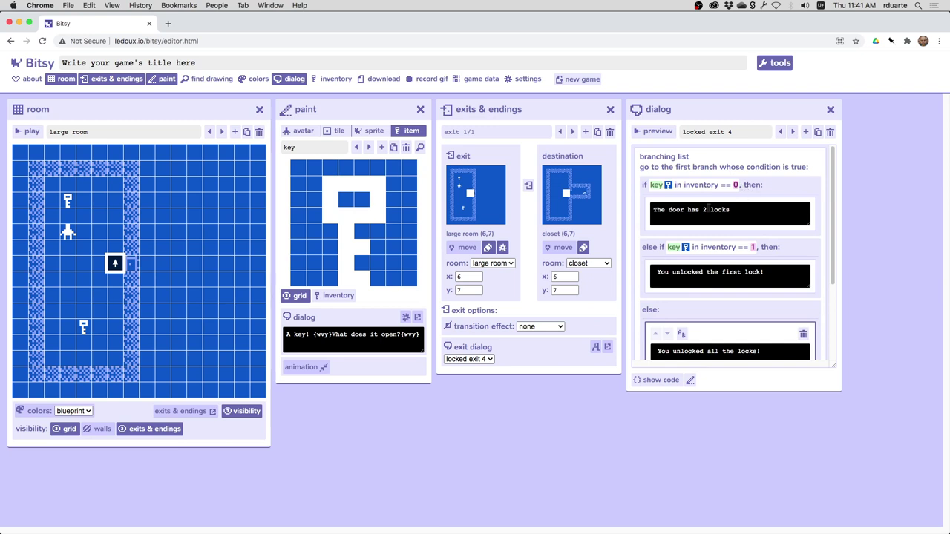
- Add a lock action setting locked to true on the no-key branch
left_click(817, 227)
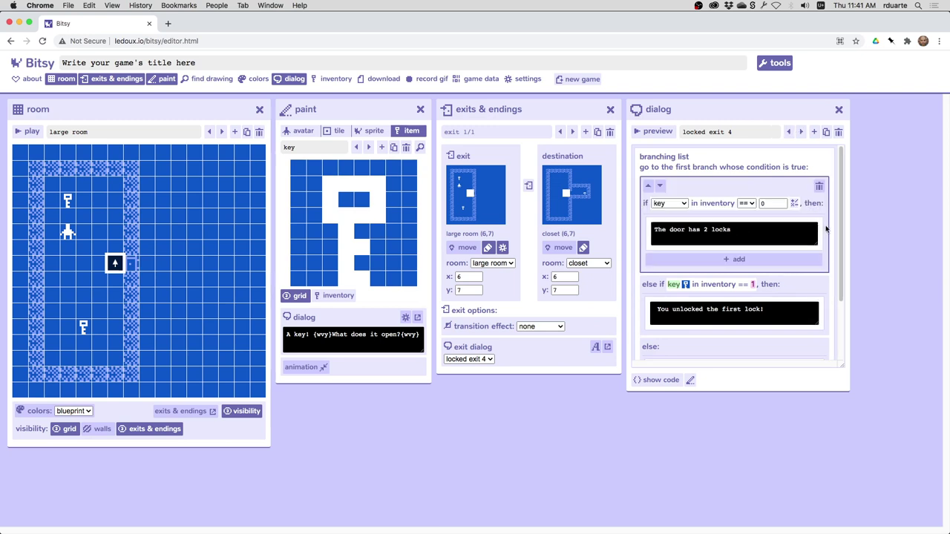
left_click(738, 259)
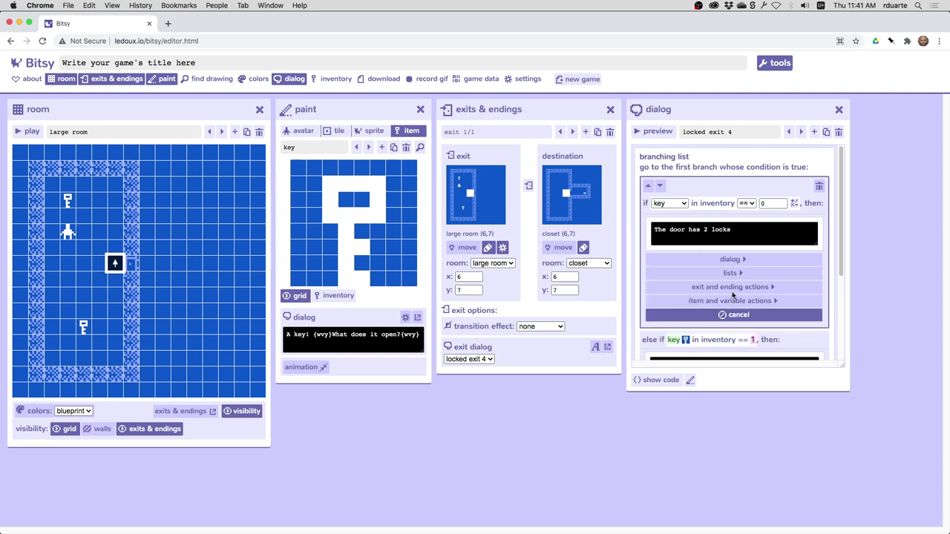
left_click(731, 290)
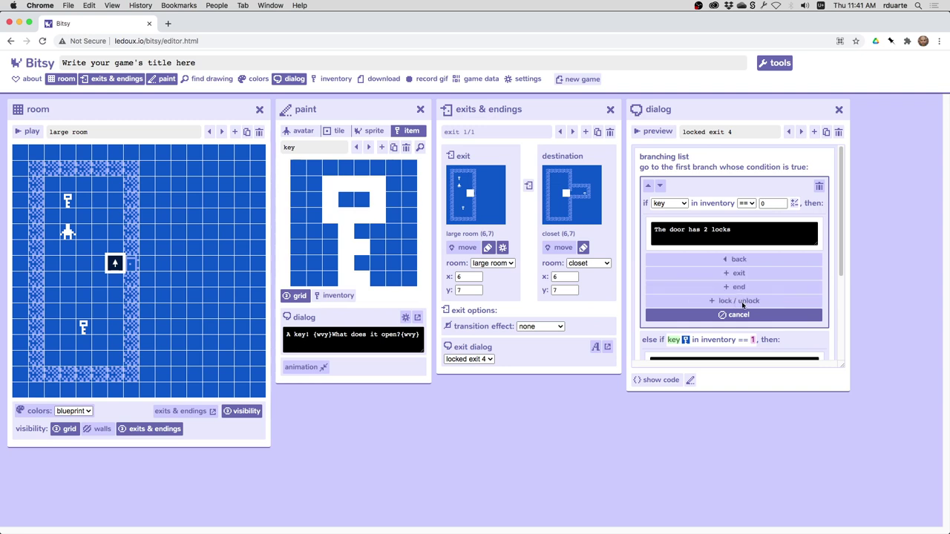
left_click(748, 302)
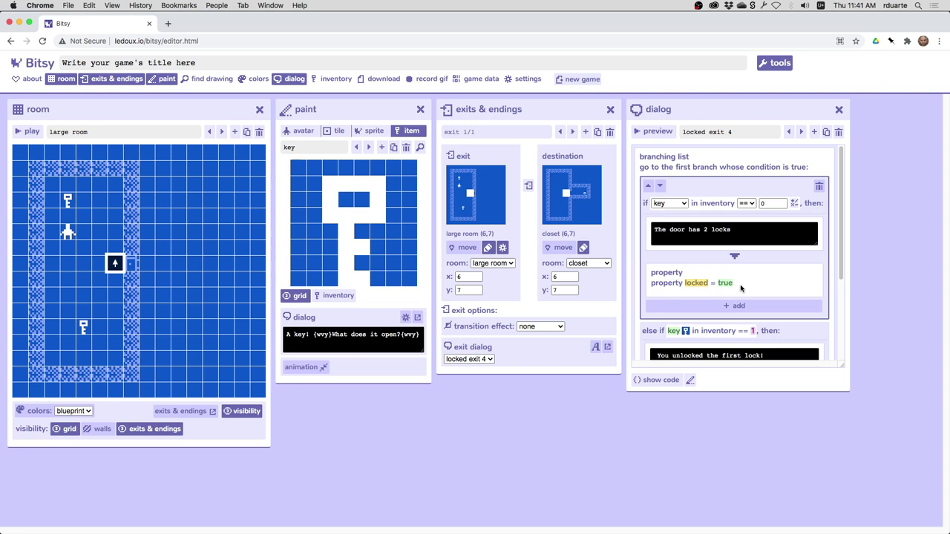
scroll(739, 288, "down", 2)
scroll(739, 252, "down", 2)
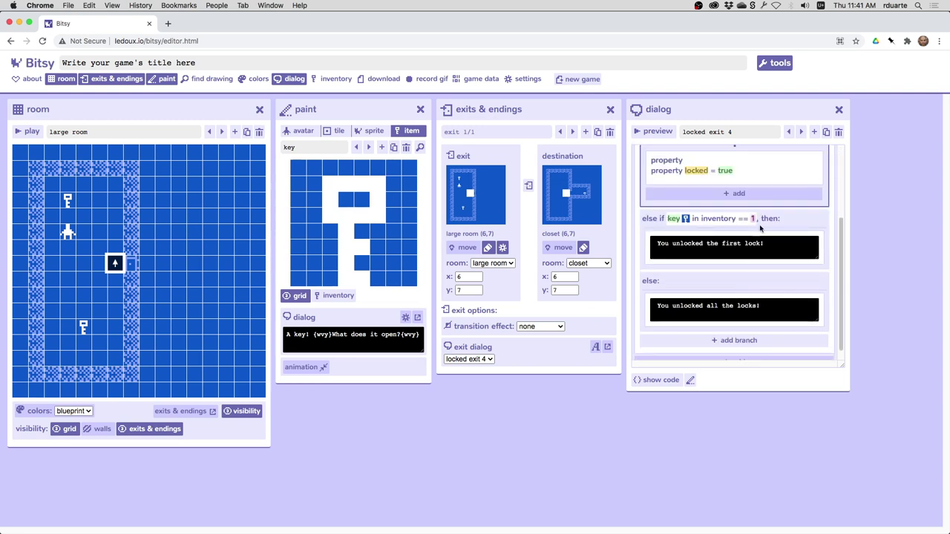
- Add the same locked-true action to the one-key branch
left_click(795, 269)
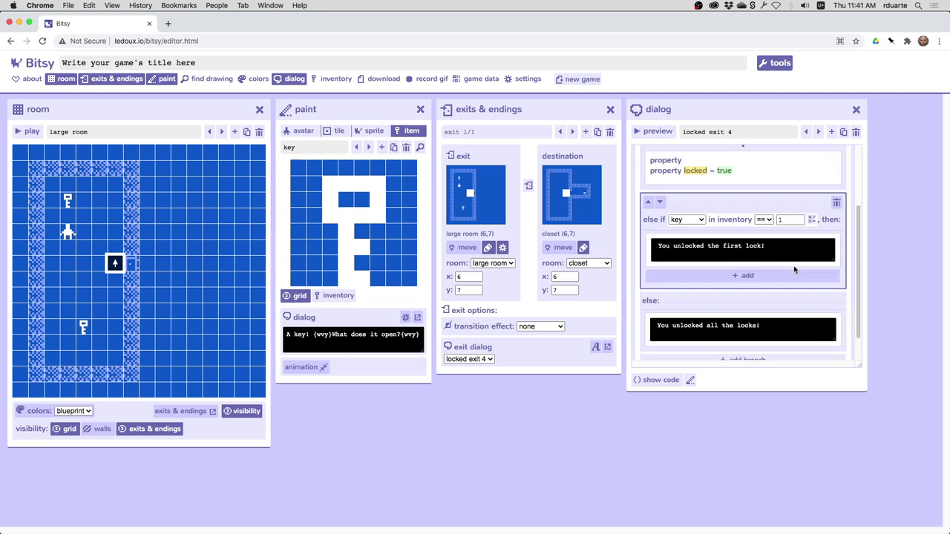
left_click(750, 274)
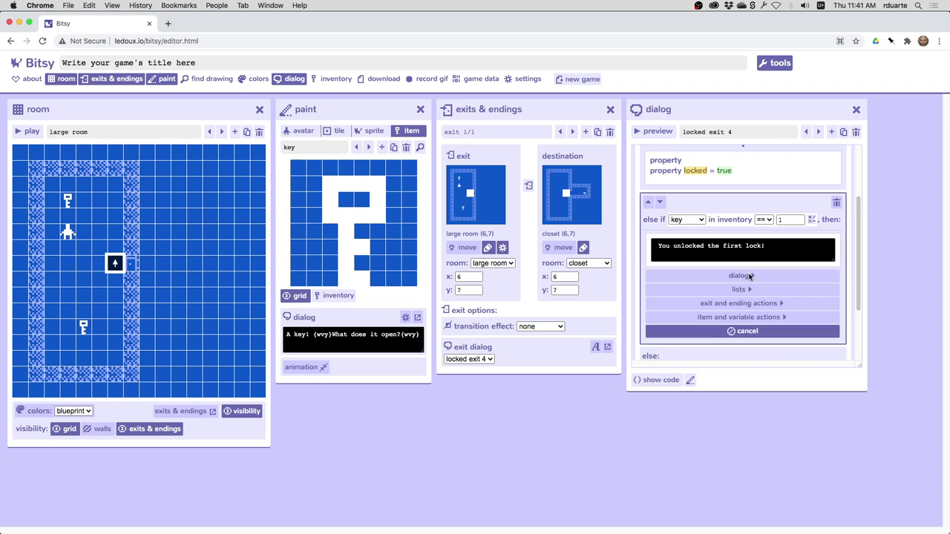
left_click(745, 303)
left_click(746, 316)
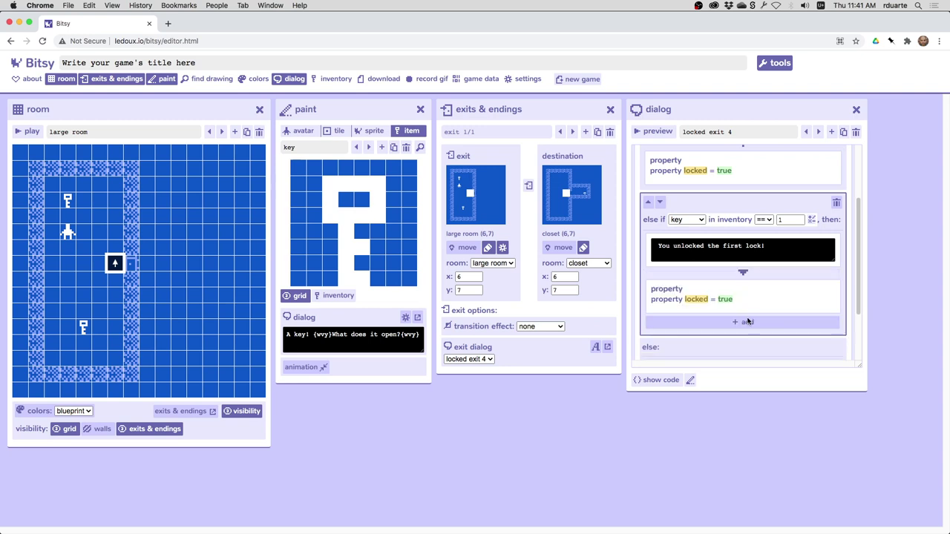
scroll(742, 303, "down", 2)
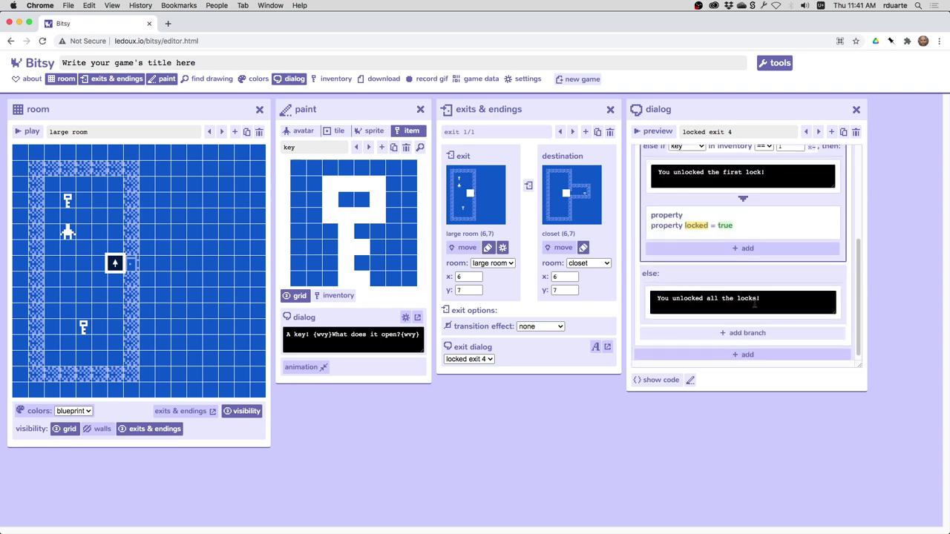
- Add a lock action to the else branch with locked set to false
left_click(766, 324)
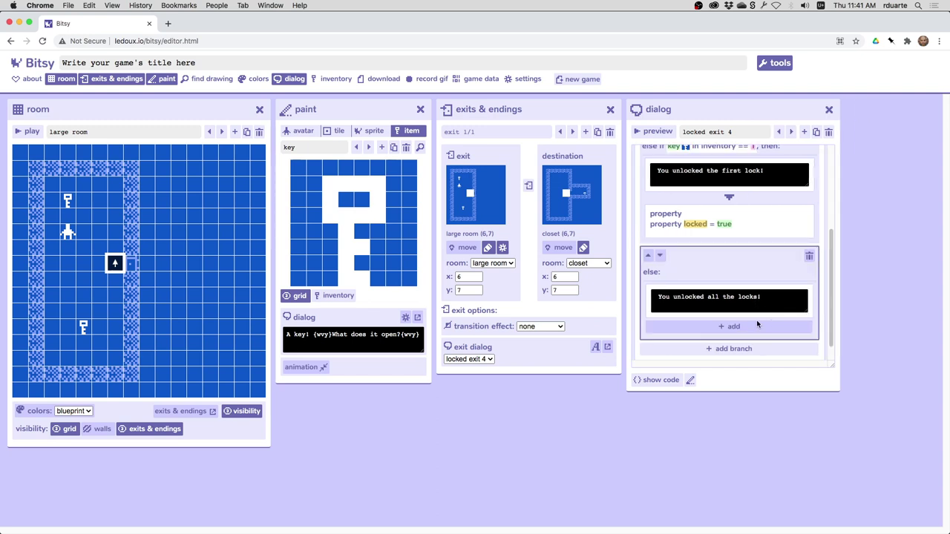
left_click(729, 328)
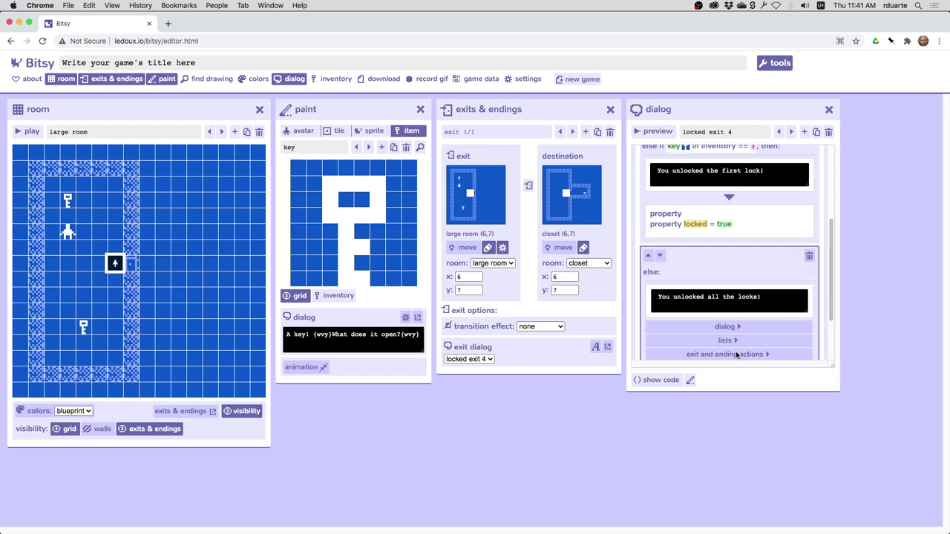
scroll(742, 345, "down", 2)
left_click(723, 294)
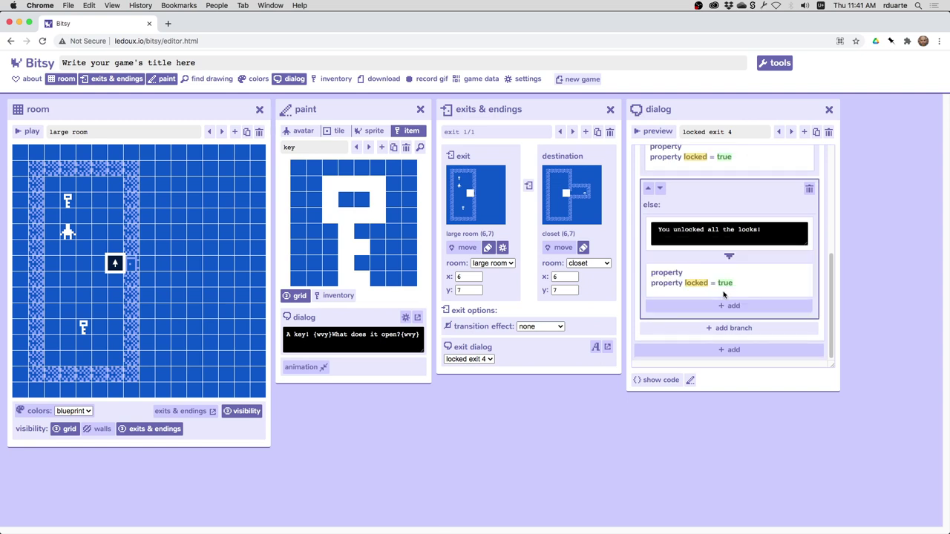
left_click(718, 283)
left_click(724, 298)
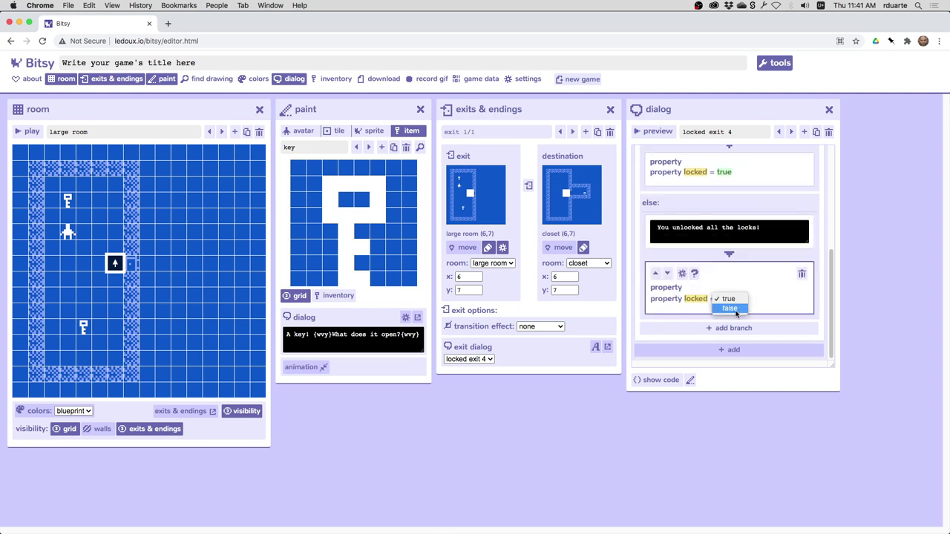
left_click(739, 312)
left_click(738, 379)
scroll(727, 226, "up", 3)
scroll(727, 227, "up", 3)
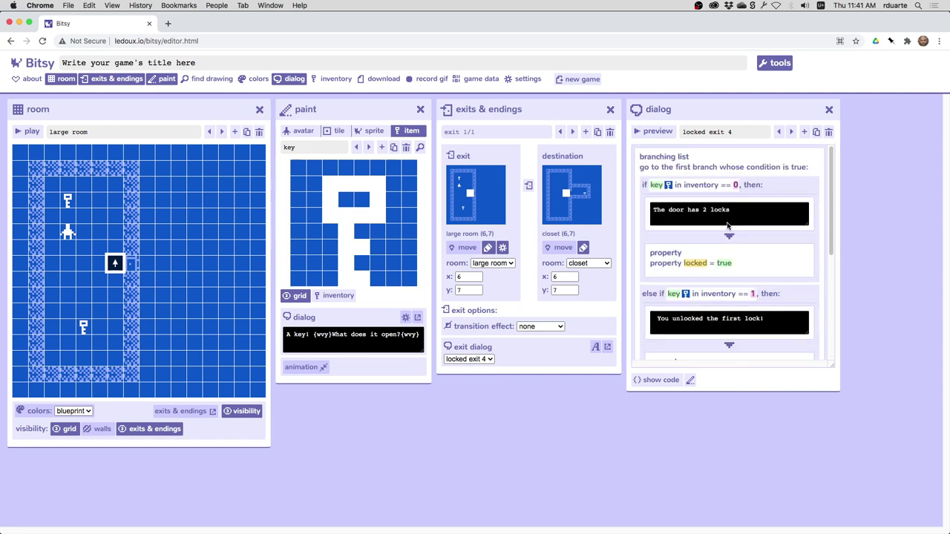
scroll(695, 276, "down", 2)
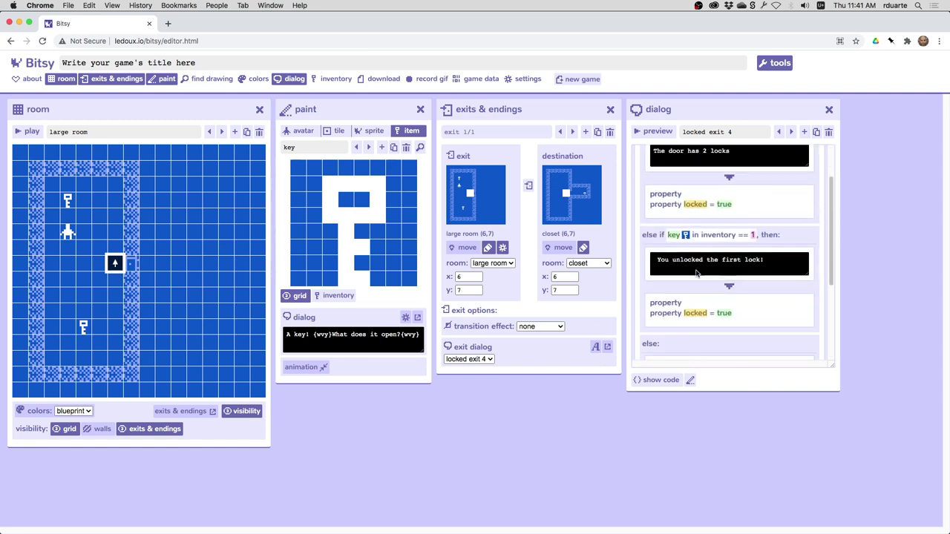
scroll(740, 308, "down", 3)
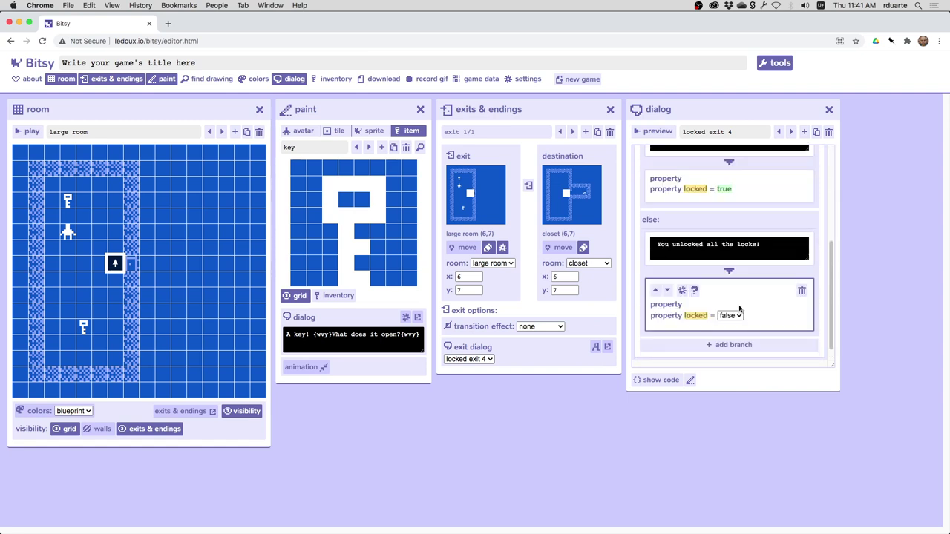
scroll(740, 310, "down", 2)
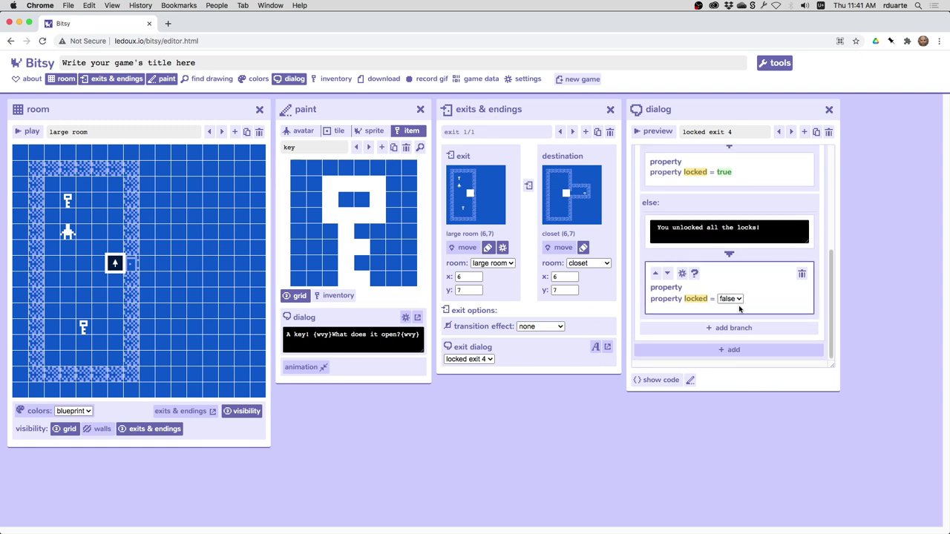
left_click(652, 382)
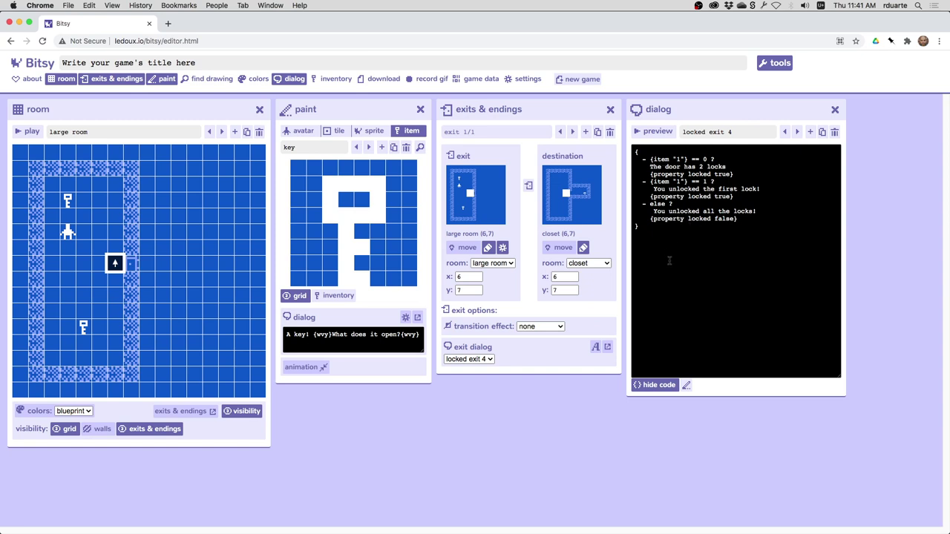
left_click(654, 386)
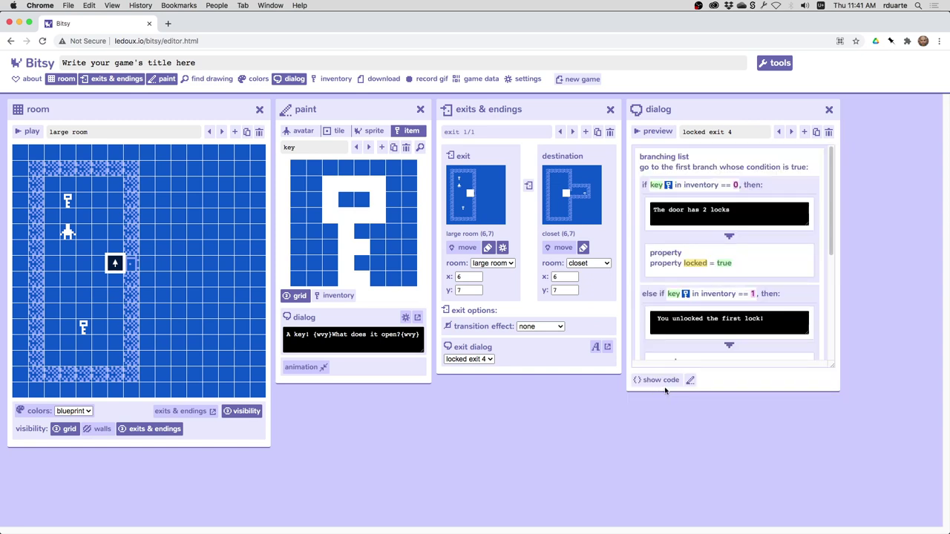
- Start a playtest and walk the avatar into the locked door to show the two-locks message
left_click(24, 135)
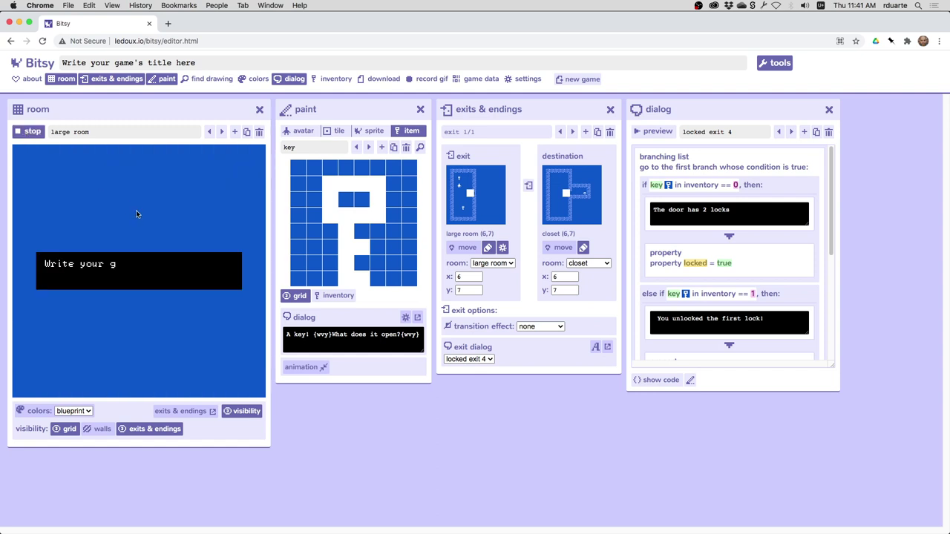
key("Right")
key("Down")
key("Right")
key("Right")
key("Down")
- Dismiss the message, collect the keys, and walk back through the door into the closet
key("Right")
key("Right")
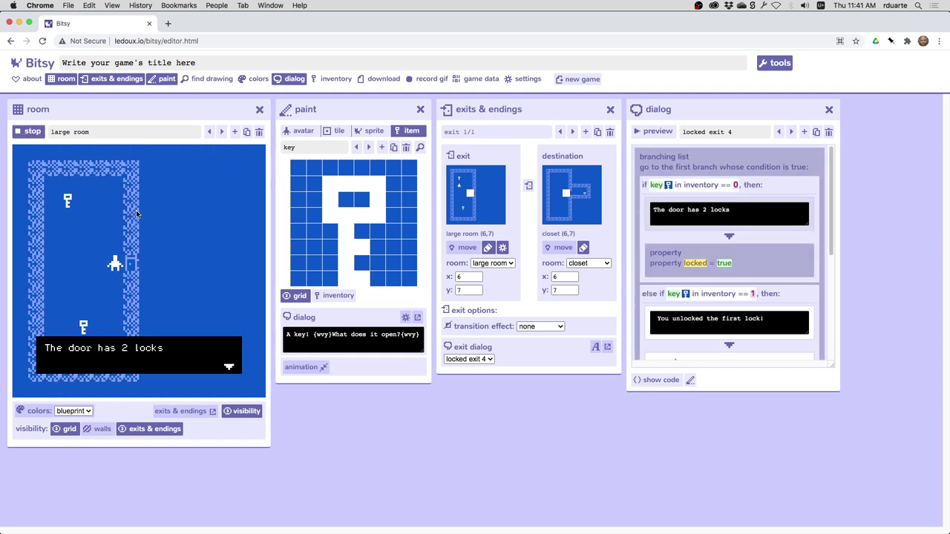
key("Left")
key("Left")
key("Left")
key("Up")
key("Up")
key("Up")
key("Up")
key("Left")
key("Left")
key("Down")
key("Down")
key("Down")
key("Down")
key("Right")
key("Right")
key("Left")
key("Left")
key("Left")
key("Down")
key("Down")
key("Down")
key("Down")
key("Up")
key("Up")
key("Up")
key("Up")
key("Up")
key("Right")
key("Right")
key("Right")
key("Right")
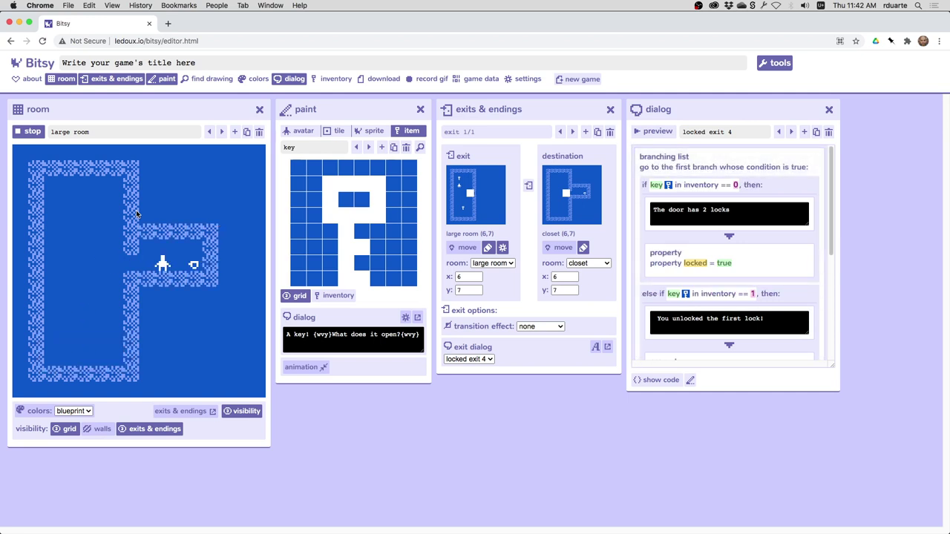